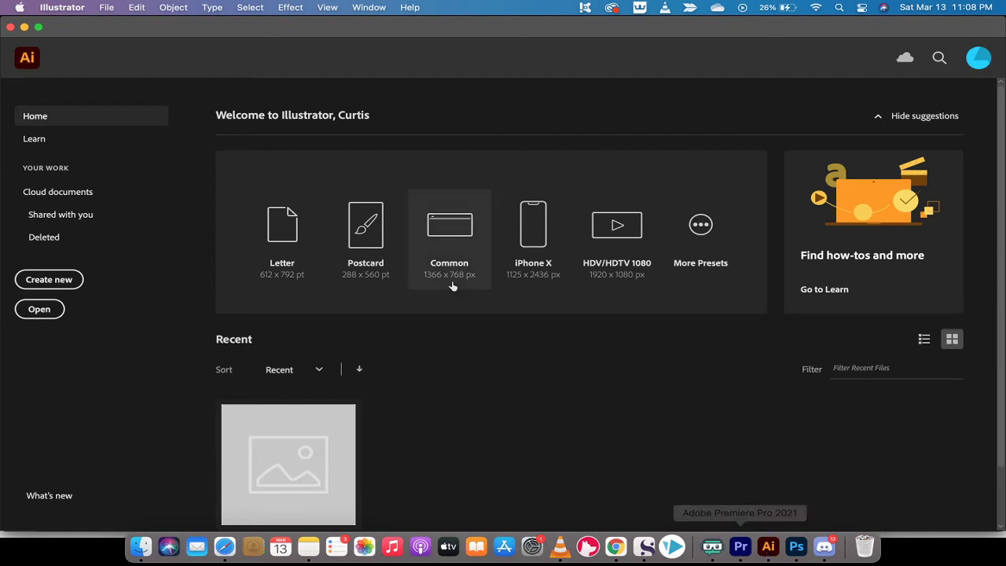
- Create a new 1366 × 768 px document from the Web Common preset
{"action": "left_click", "coordinate": [19, 7]}
{"action": "left_click", "coordinate": [19, 7]}
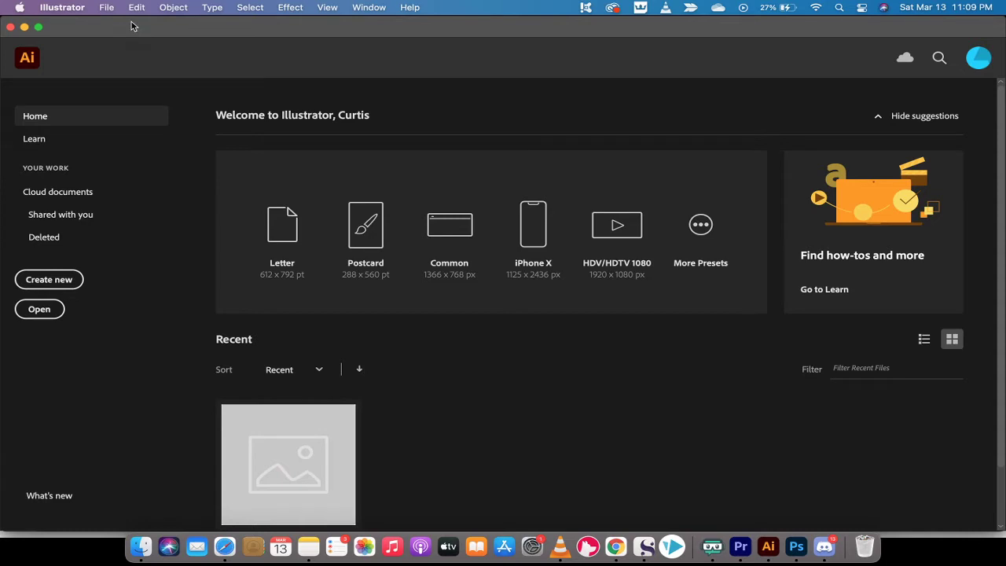
{"action": "left_click", "coordinate": [109, 7]}
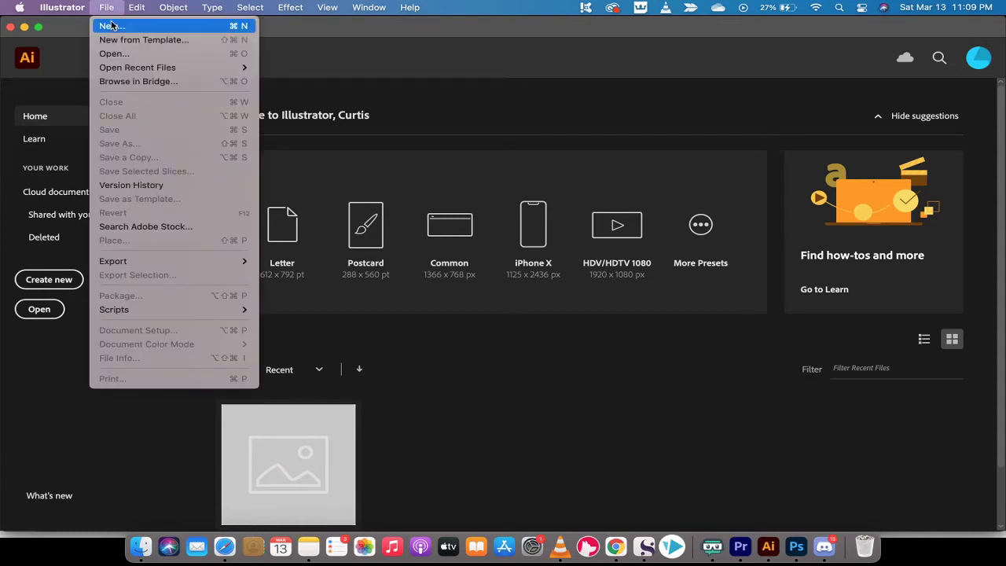
{"action": "left_click", "coordinate": [111, 26]}
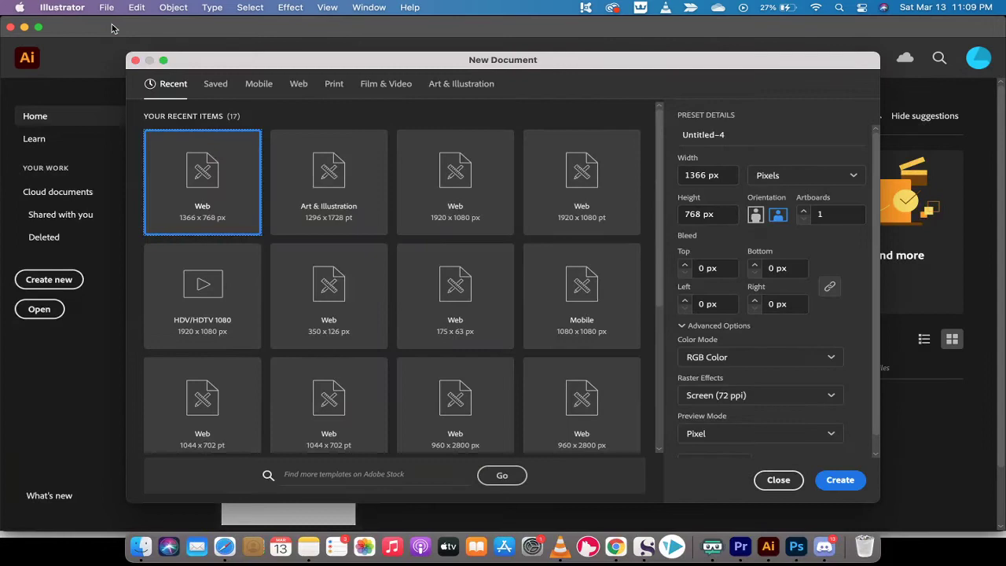
{"action": "left_click", "coordinate": [297, 86]}
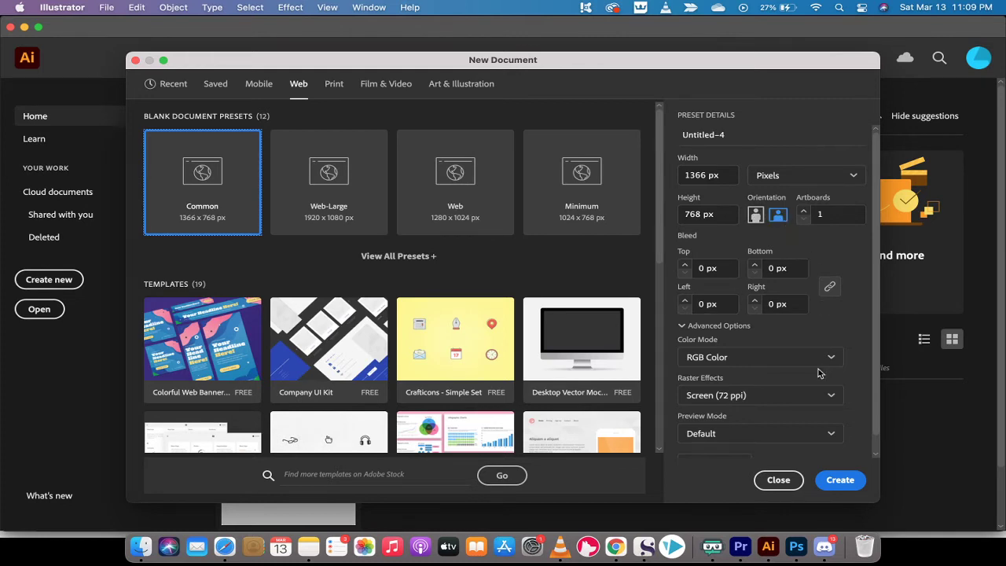
{"action": "left_click", "coordinate": [837, 481]}
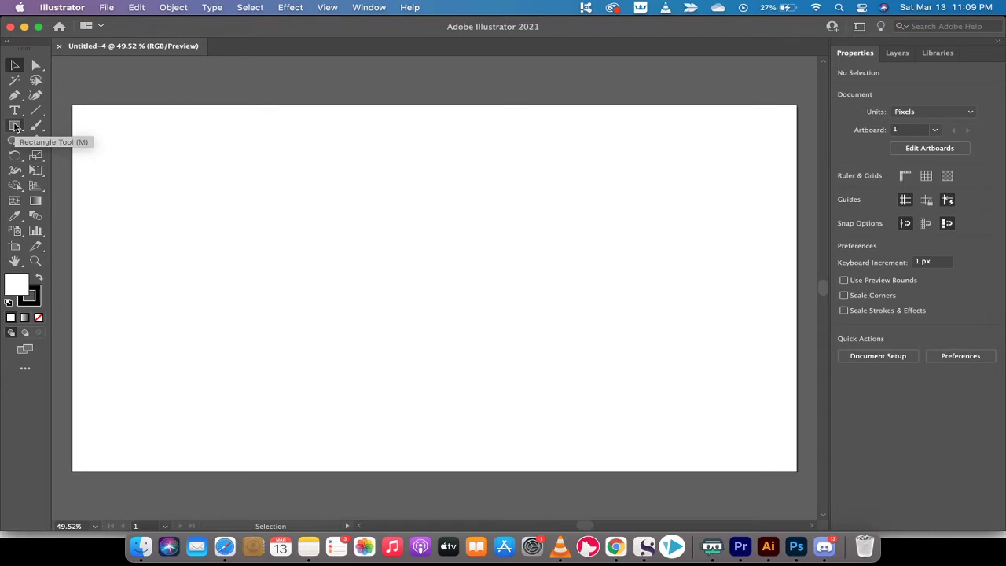
- Draw a rectangle of exactly 1368 px width and 768 px height on the artboard
{"action": "left_click", "coordinate": [15, 126]}
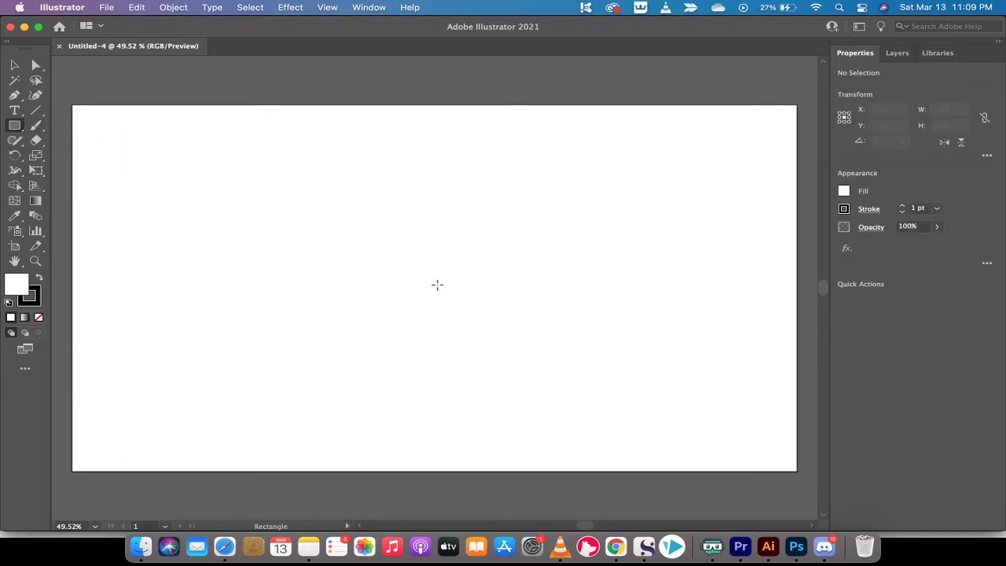
{"action": "left_click", "coordinate": [438, 284]}
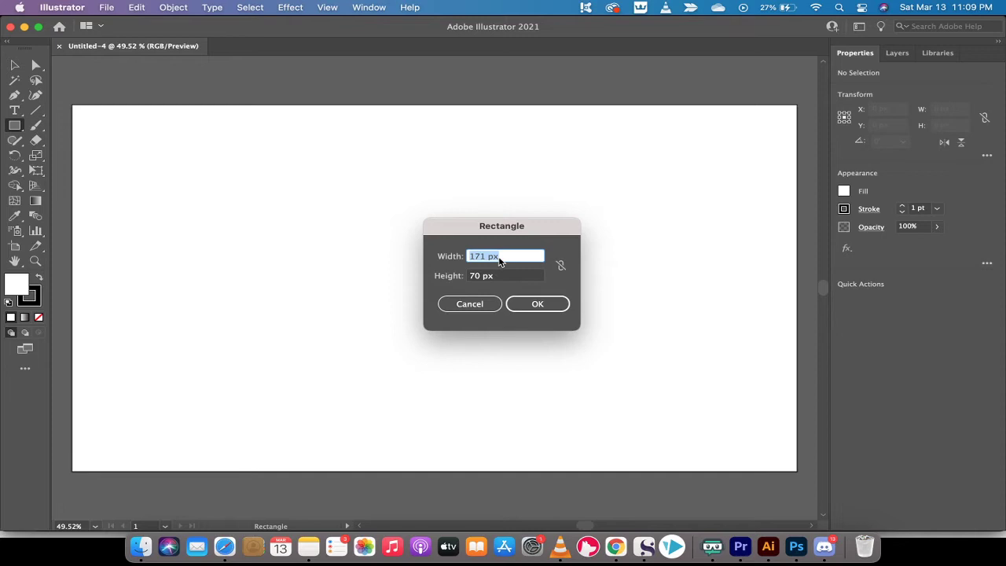
{"action": "type", "text": "1368"}
{"action": "key", "text": "Tab"}
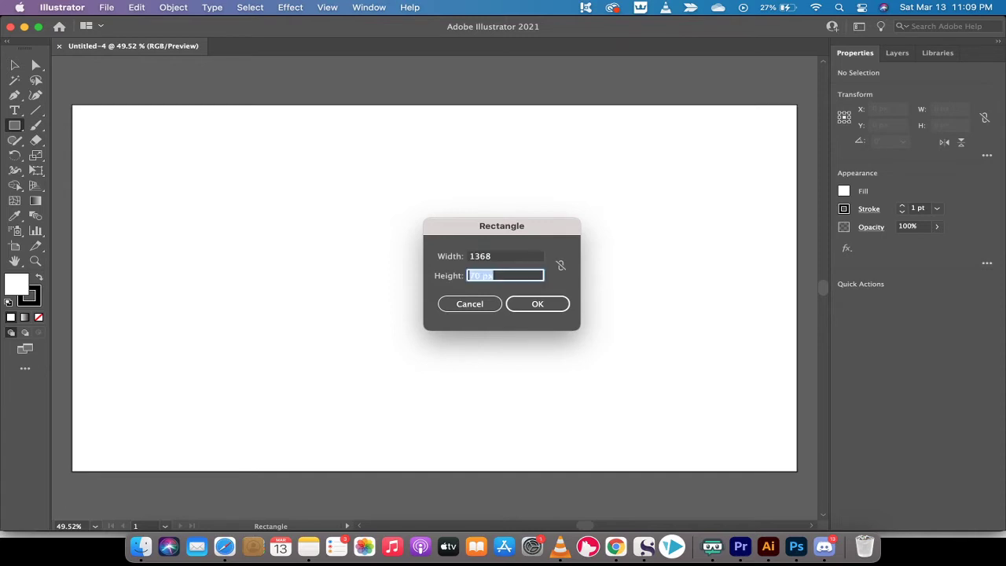
{"action": "type", "text": "768"}
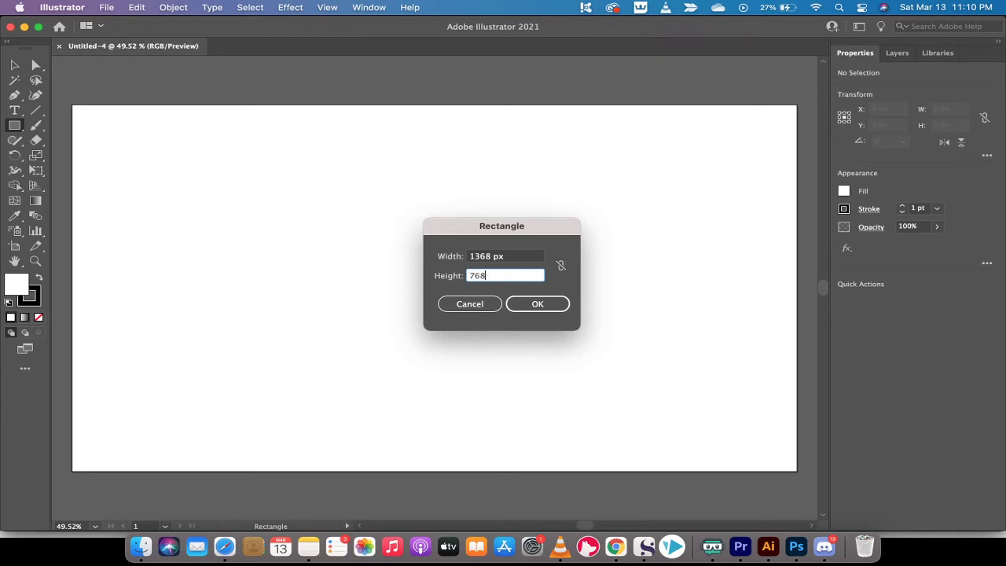
{"action": "type", "text": "px"}
{"action": "left_click", "coordinate": [537, 303]}
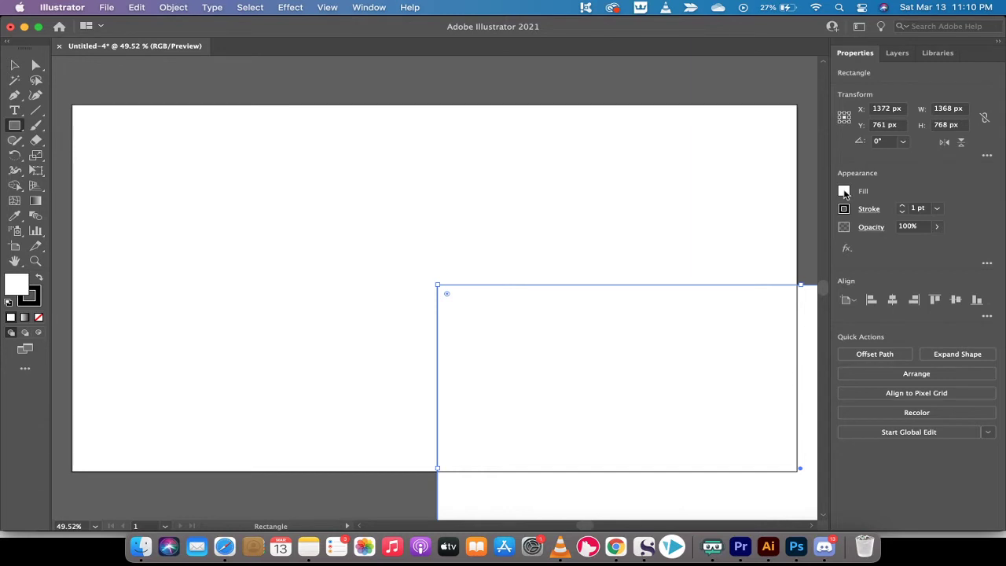
- Fill the rectangle with the red swatch and lower its stroke weight to none
{"action": "left_click", "coordinate": [844, 192]}
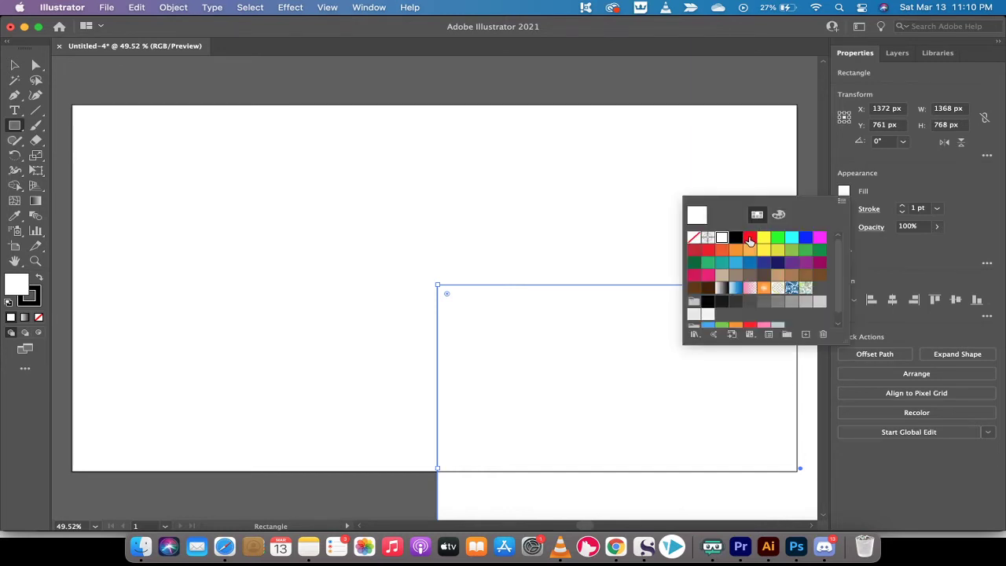
{"action": "left_click", "coordinate": [750, 238]}
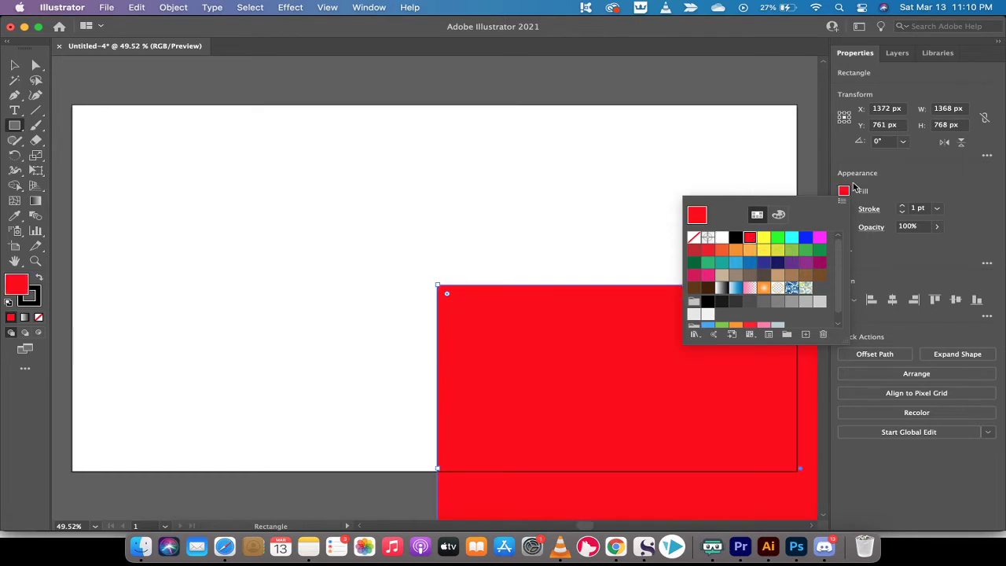
{"action": "left_click", "coordinate": [848, 192]}
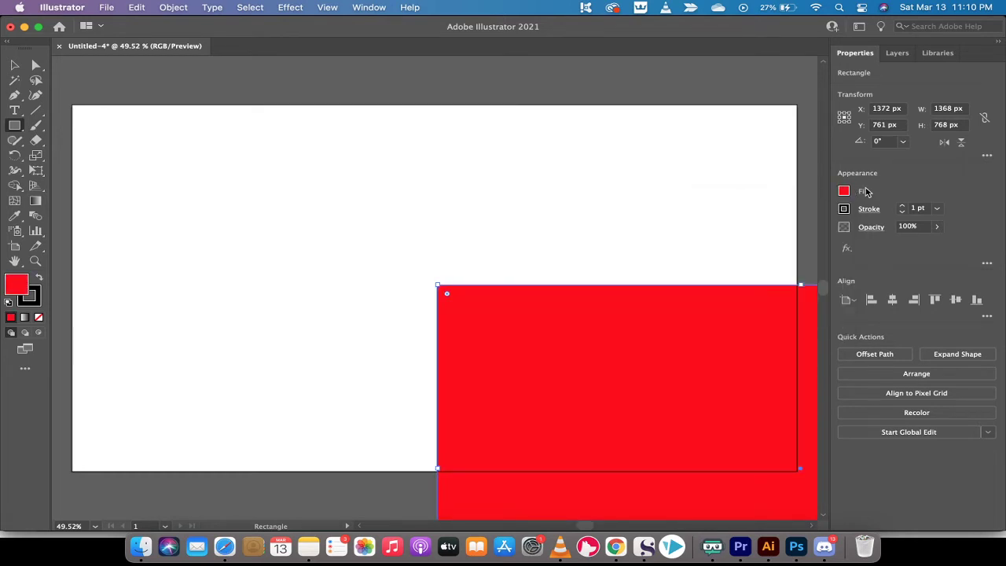
{"action": "left_click", "coordinate": [901, 211]}
{"action": "left_click", "coordinate": [901, 211]}
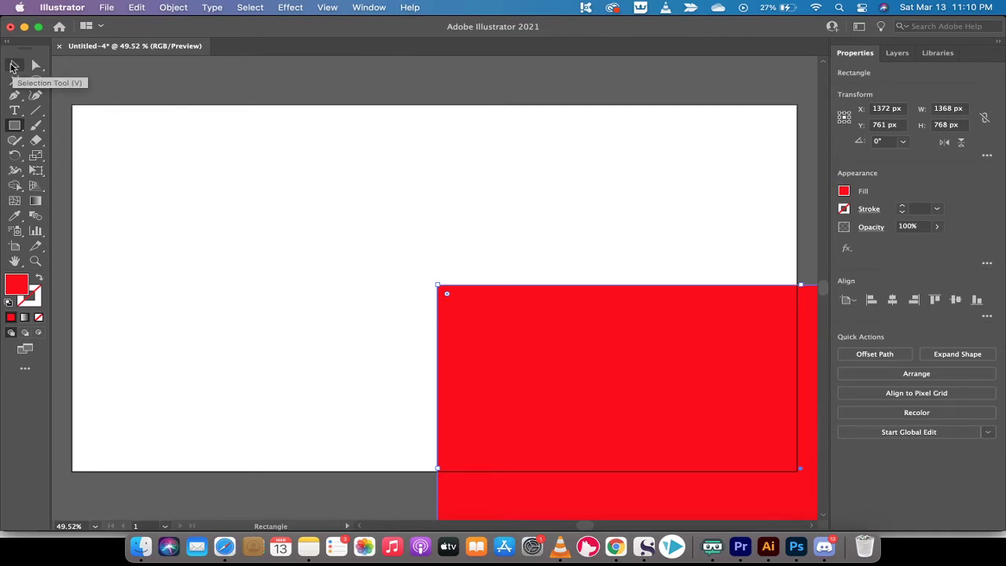
- Move the red rectangle over the artboard and centre it at X 683 px, Y 384 px
{"action": "left_click", "coordinate": [13, 66]}
{"action": "left_click_drag", "start_coordinate": [527, 338], "coordinate": [161, 156]}
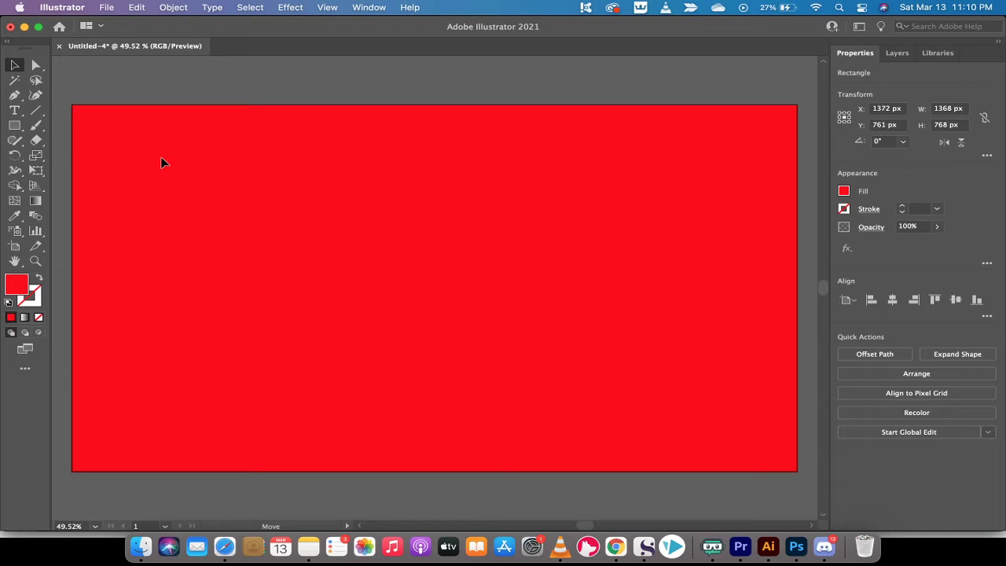
{"action": "left_click_drag", "start_coordinate": [160, 157], "coordinate": [160, 157]}
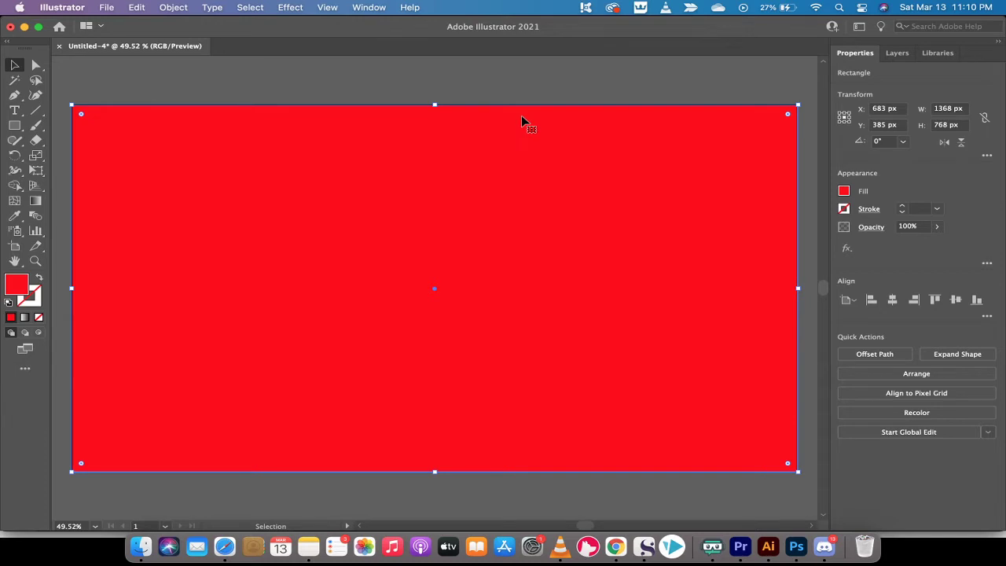
{"action": "left_click", "coordinate": [897, 53]}
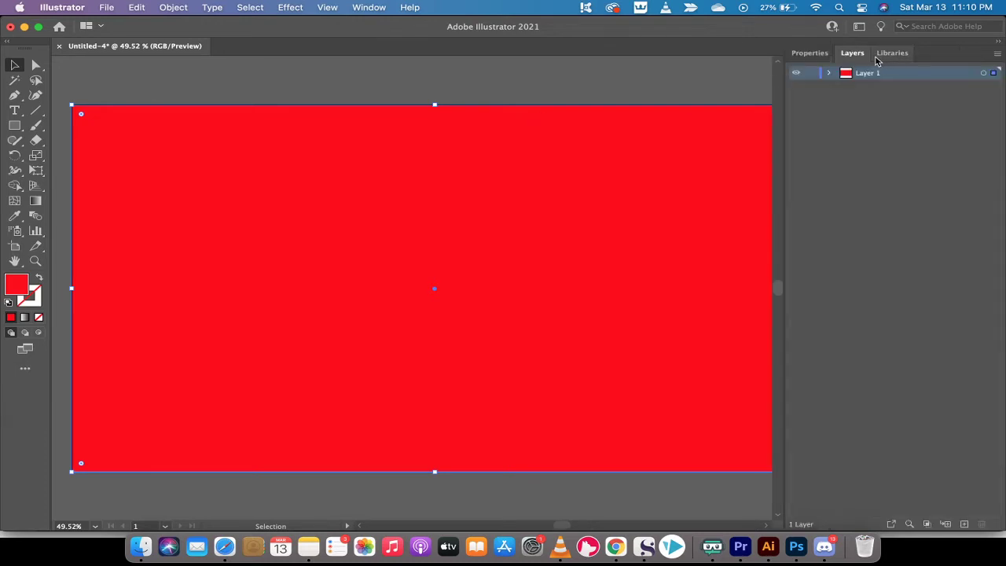
{"action": "left_click", "coordinate": [809, 52]}
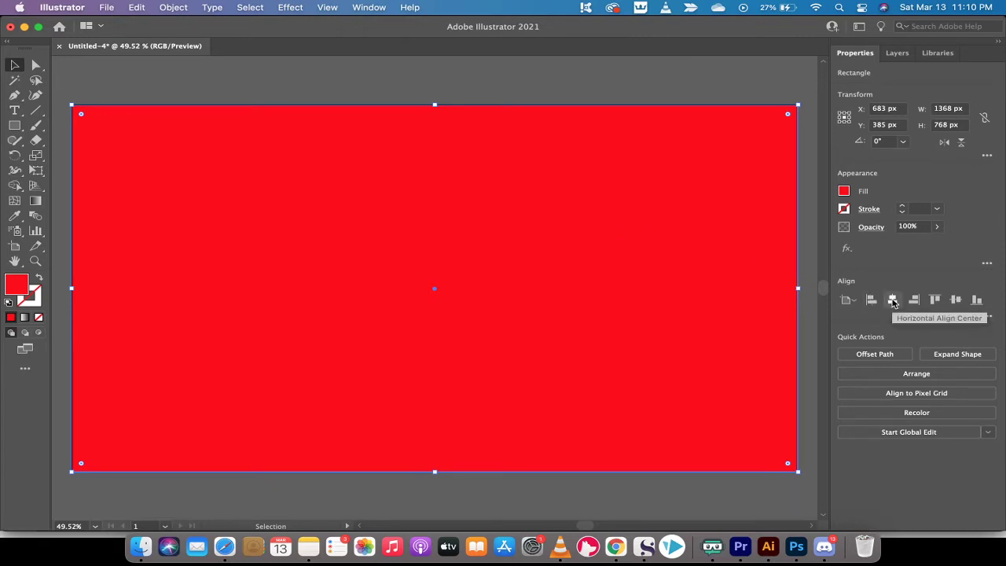
{"action": "left_click", "coordinate": [958, 303]}
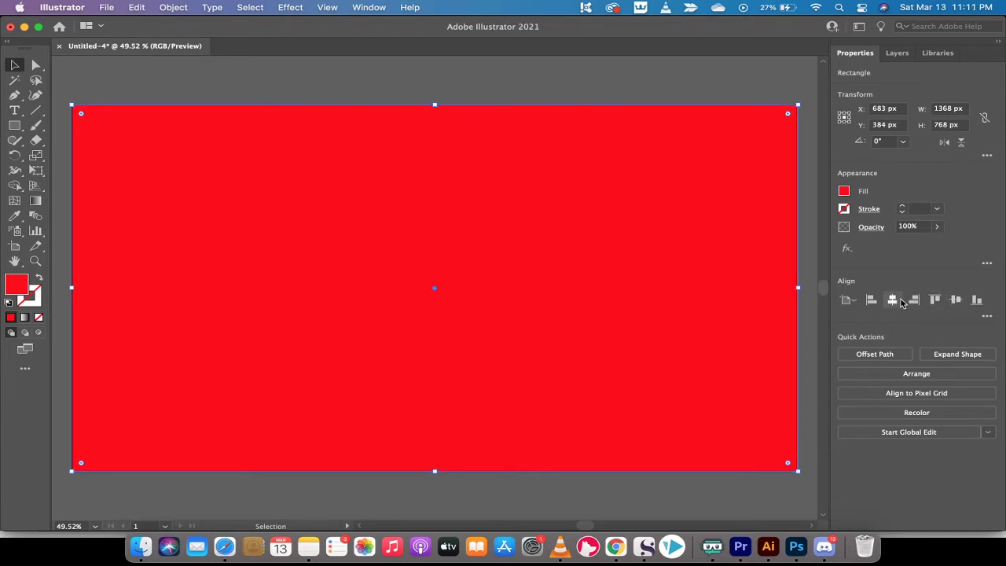
{"action": "left_click", "coordinate": [895, 304]}
- Resize the red rectangle to 1328 px wide by 728 px high
{"action": "left_click", "coordinate": [947, 109]}
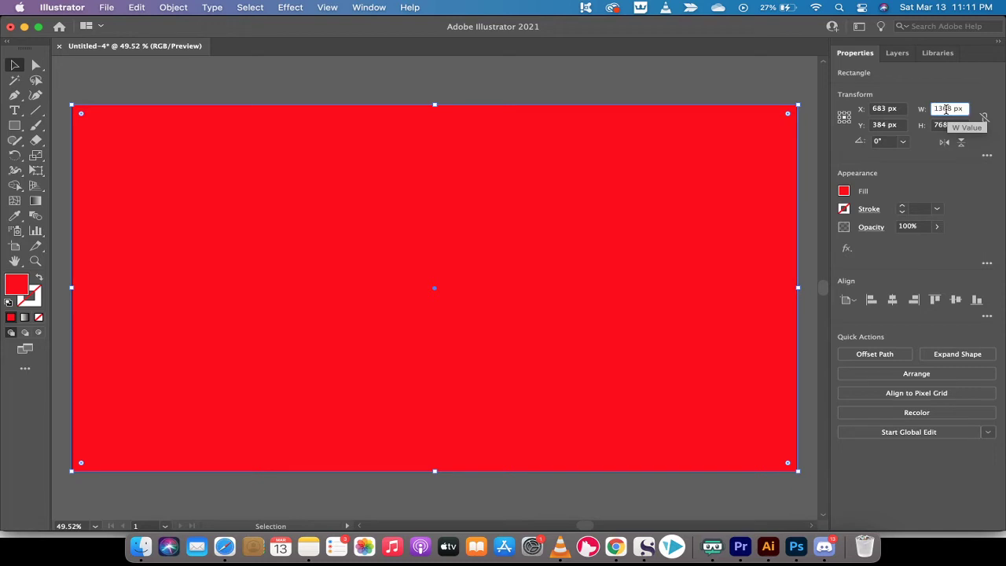
{"action": "double_click", "coordinate": [941, 109]}
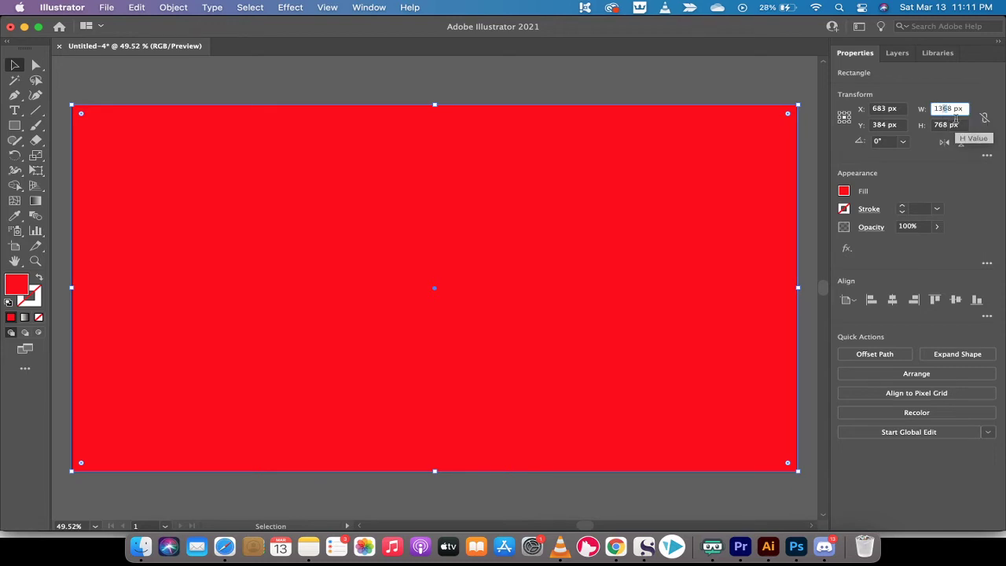
{"action": "type", "text": "2"}
{"action": "key", "text": "Return"}
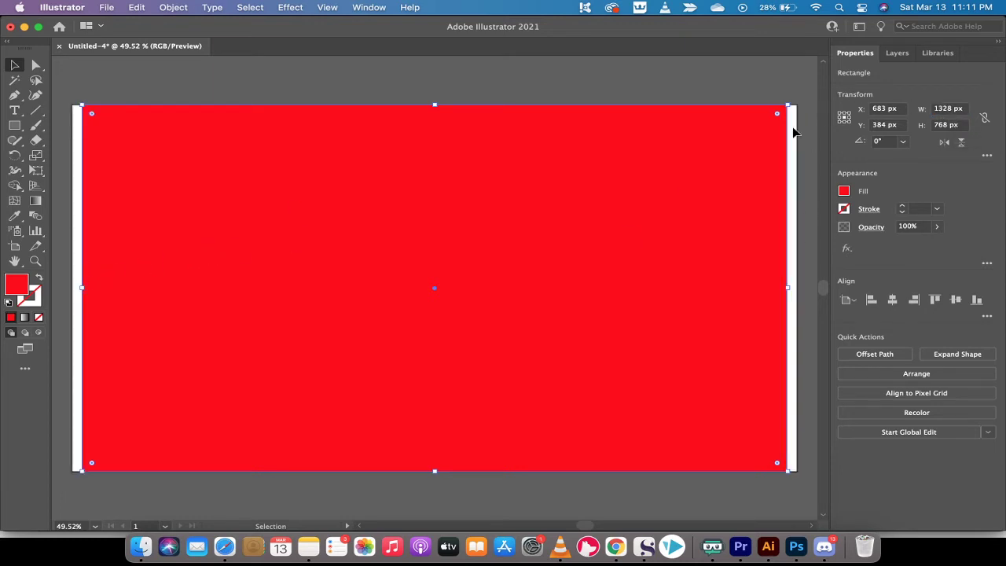
{"action": "left_click", "coordinate": [940, 125]}
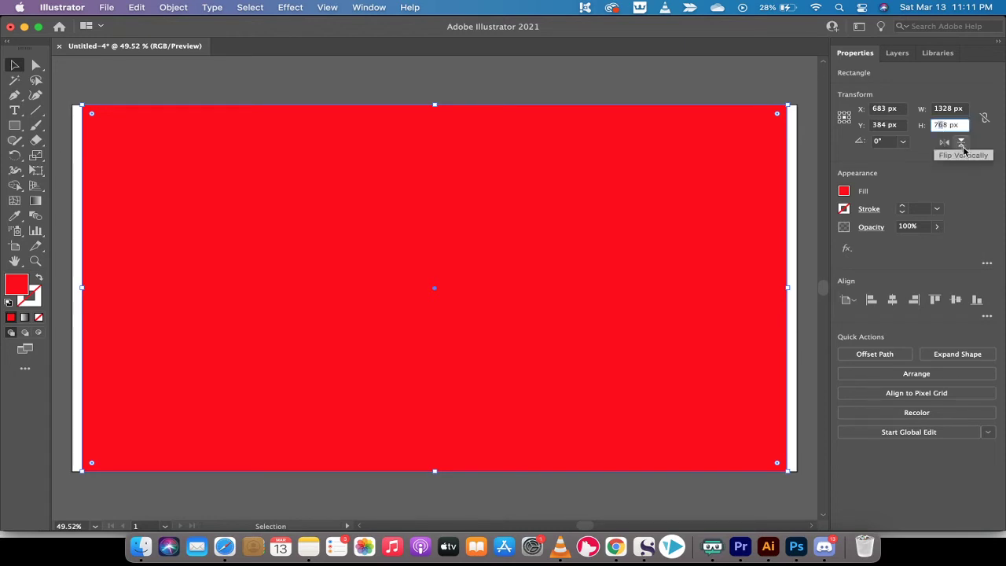
{"action": "key", "text": "Return"}
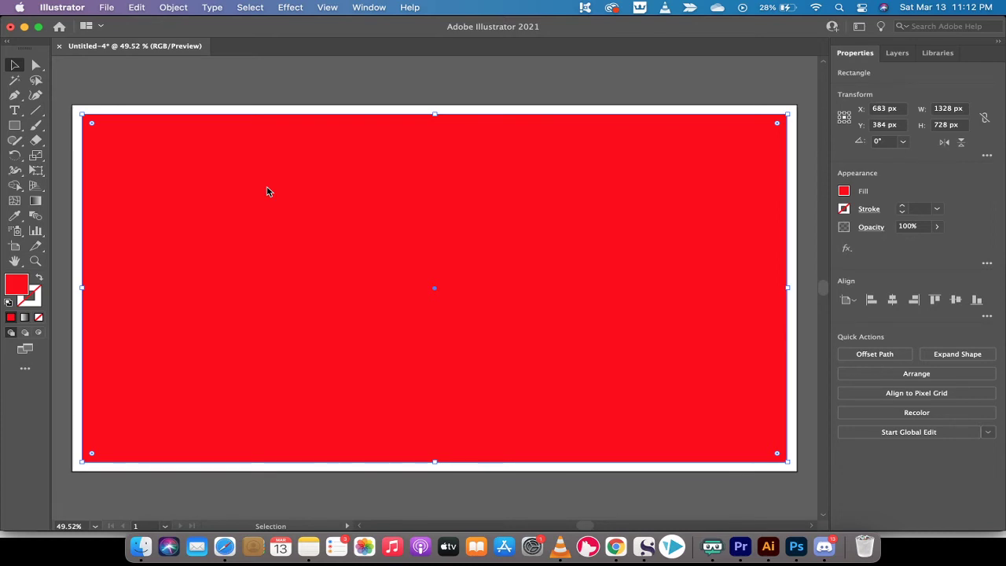
- Open Object > Path > Split Into Grid for the selected red rectangle
{"action": "left_click", "coordinate": [179, 6]}
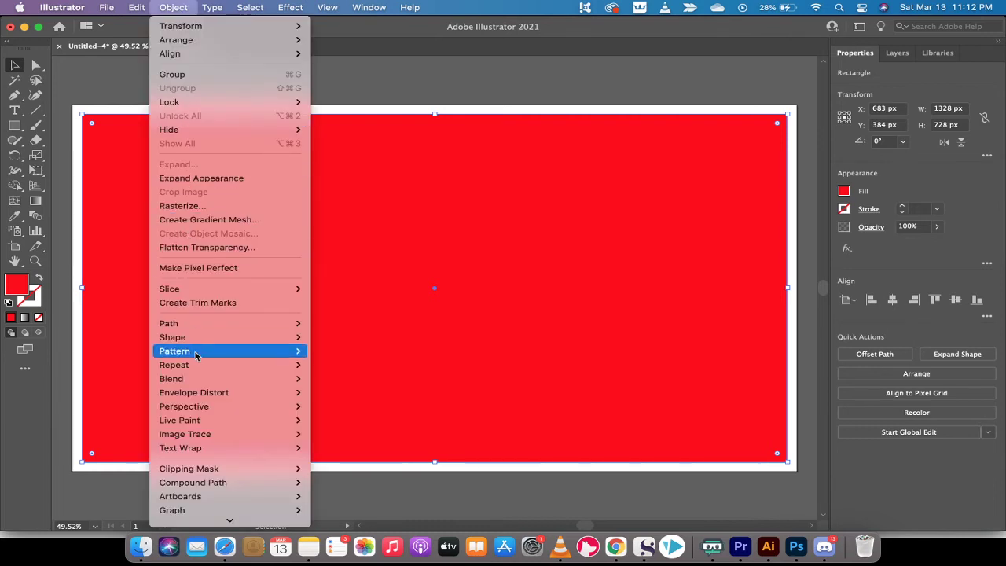
{"action": "mouse_move", "coordinate": [206, 380]}
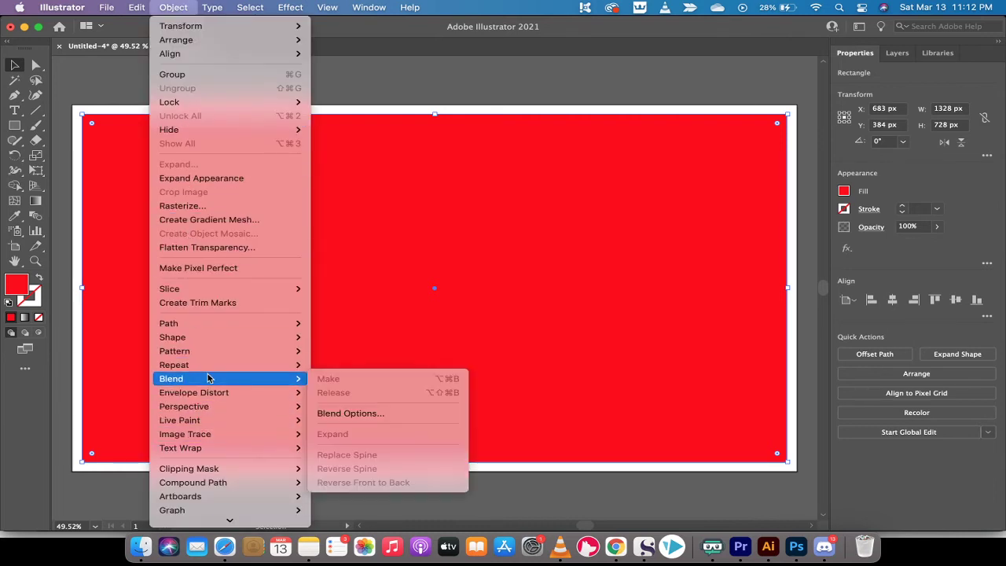
{"action": "mouse_move", "coordinate": [208, 327]}
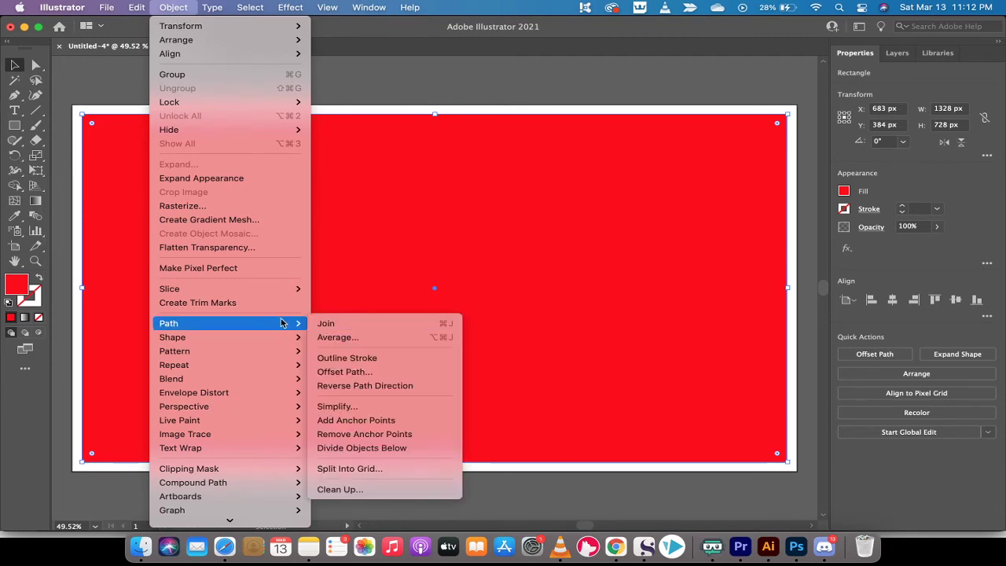
{"action": "left_click", "coordinate": [368, 472]}
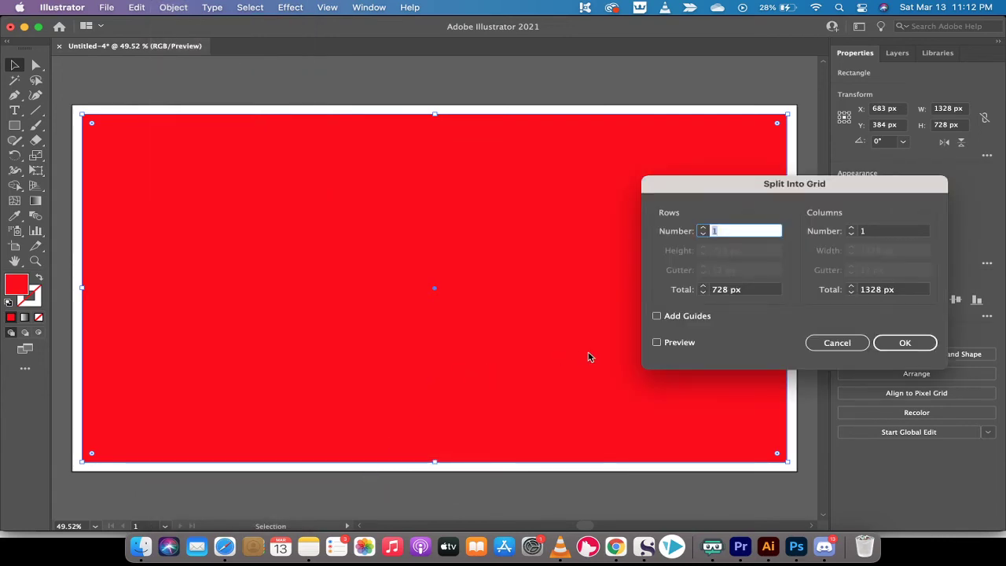
- Turn on Preview and set 3 columns with a 20 px column gutter
{"action": "left_click", "coordinate": [657, 343]}
{"action": "left_click", "coordinate": [657, 344]}
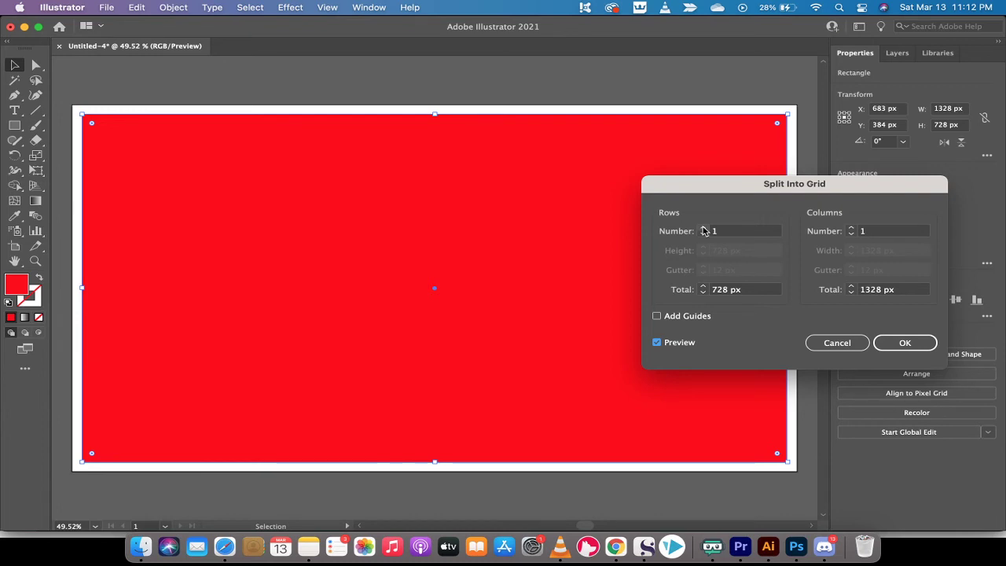
{"action": "left_click", "coordinate": [851, 227]}
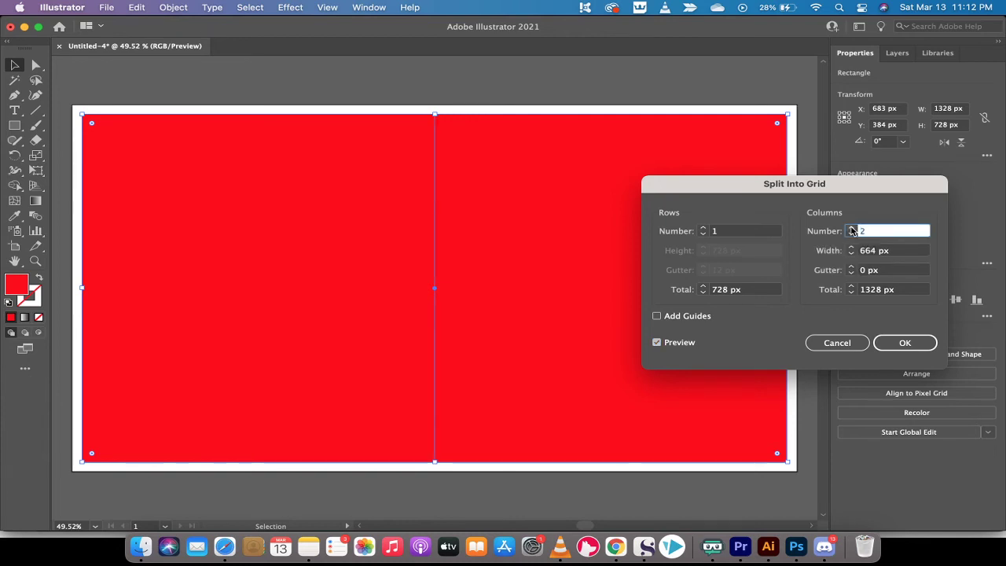
{"action": "left_click", "coordinate": [851, 228]}
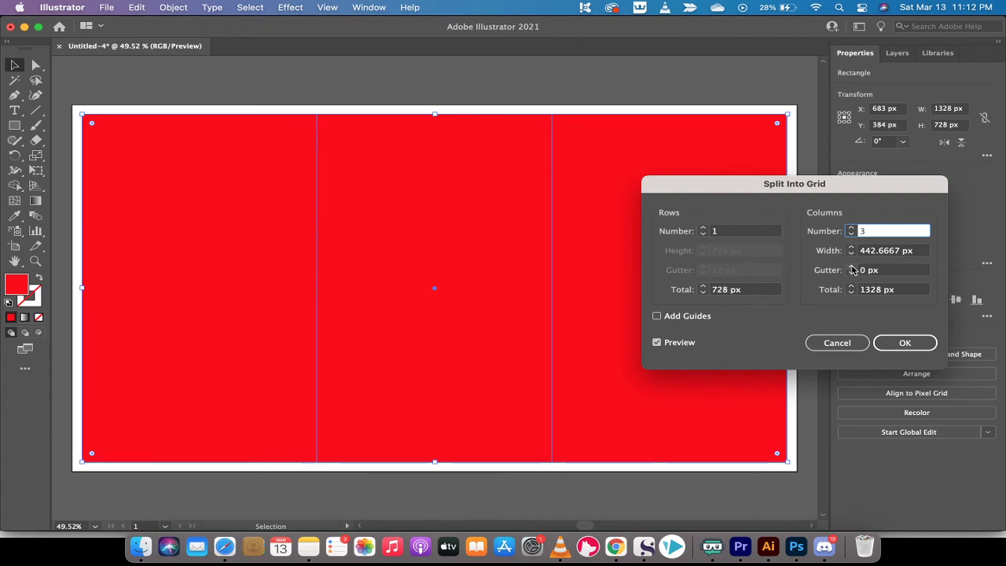
{"action": "left_click", "coordinate": [851, 267]}
{"action": "left_click", "coordinate": [851, 267]}
{"action": "left_click", "coordinate": [851, 267]}
{"action": "left_click", "coordinate": [852, 267]}
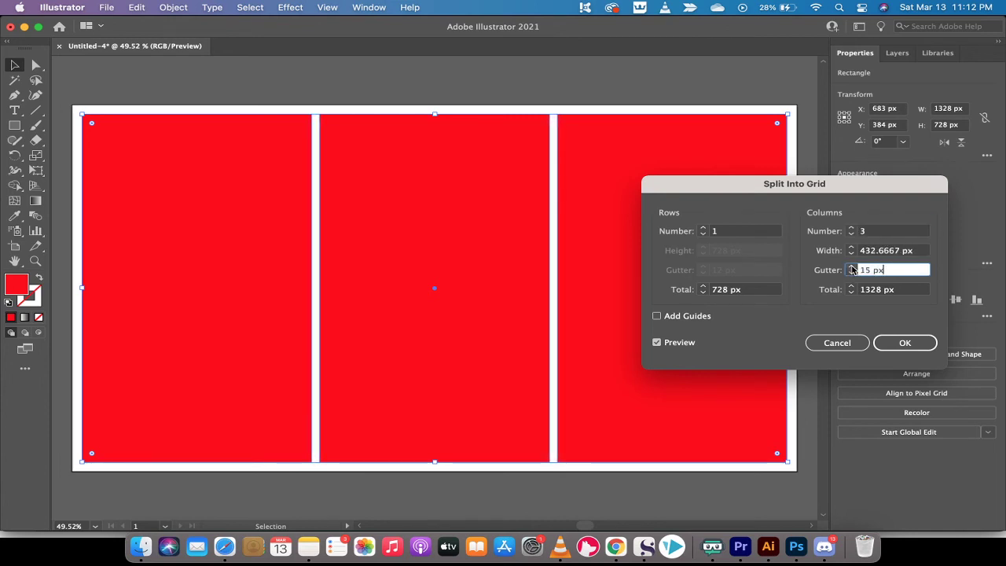
{"action": "left_click", "coordinate": [851, 267]}
{"action": "left_click", "coordinate": [851, 267]}
{"action": "left_click", "coordinate": [851, 267]}
{"action": "left_click", "coordinate": [851, 267]}
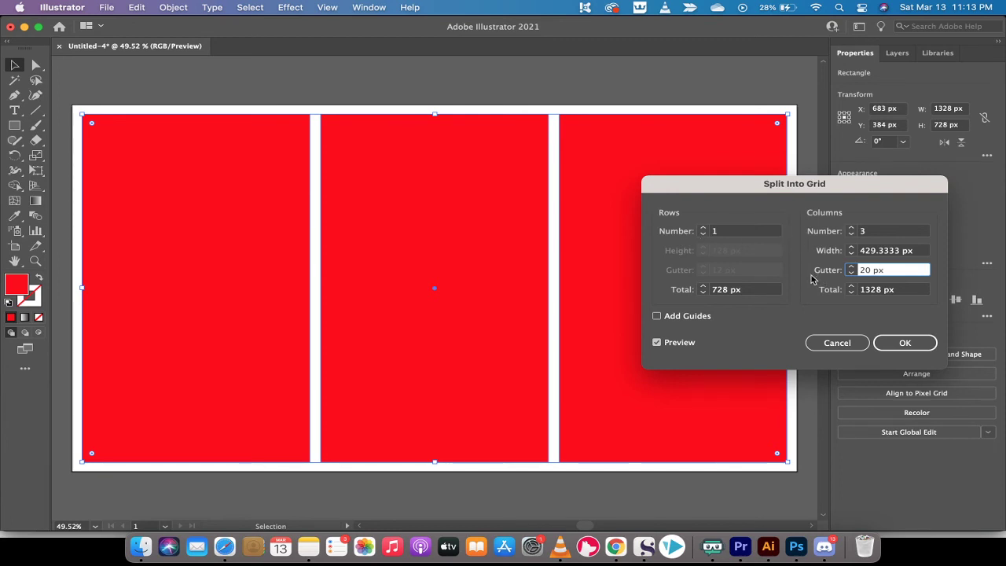
- Set 3 rows with a 20 px row gutter and apply the split
{"action": "left_click", "coordinate": [703, 228]}
{"action": "left_click", "coordinate": [704, 228]}
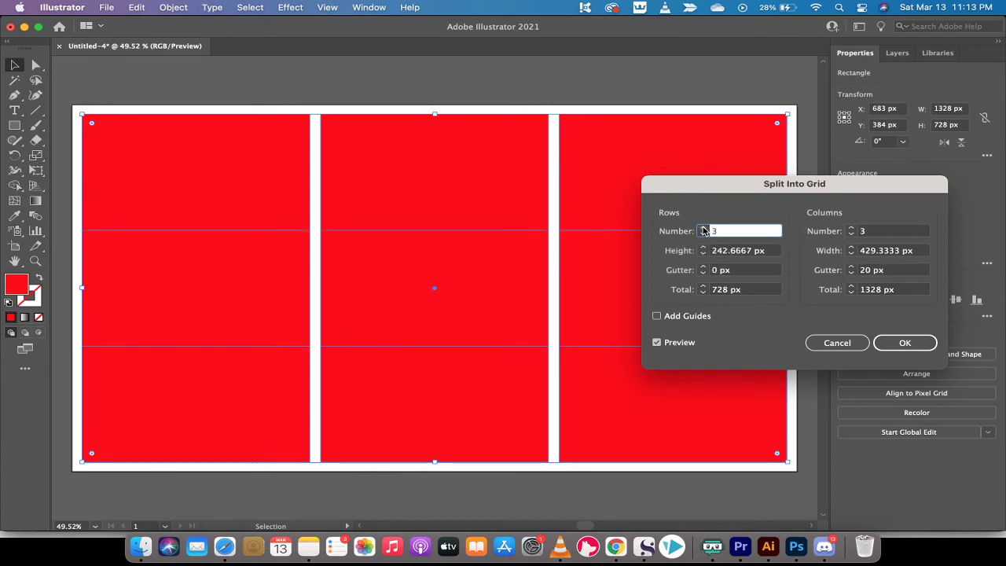
{"action": "left_click", "coordinate": [703, 268]}
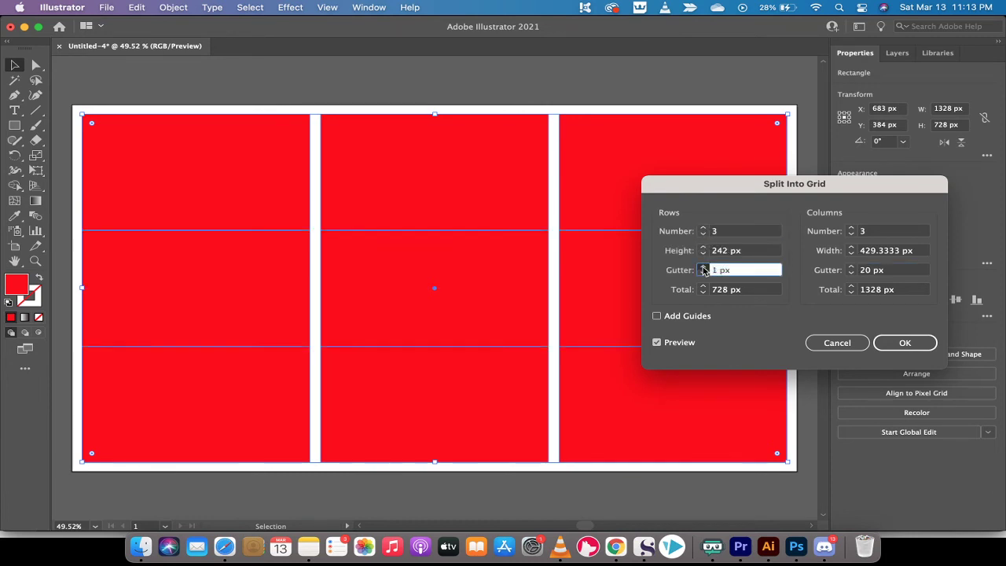
{"action": "left_click", "coordinate": [704, 268], "text": "shift"}
{"action": "left_click_drag", "start_coordinate": [704, 268], "coordinate": [704, 269]}
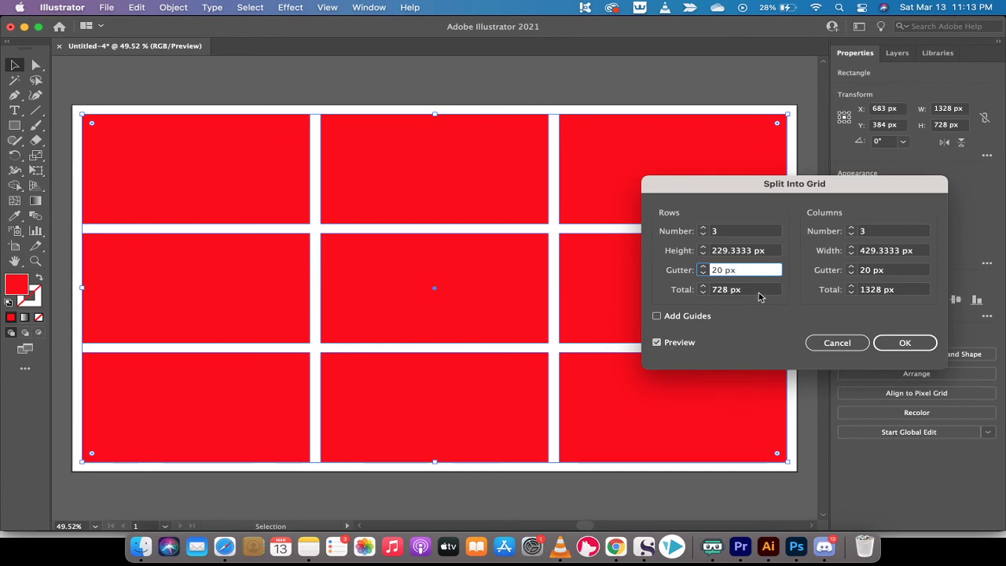
{"action": "left_click", "coordinate": [896, 347]}
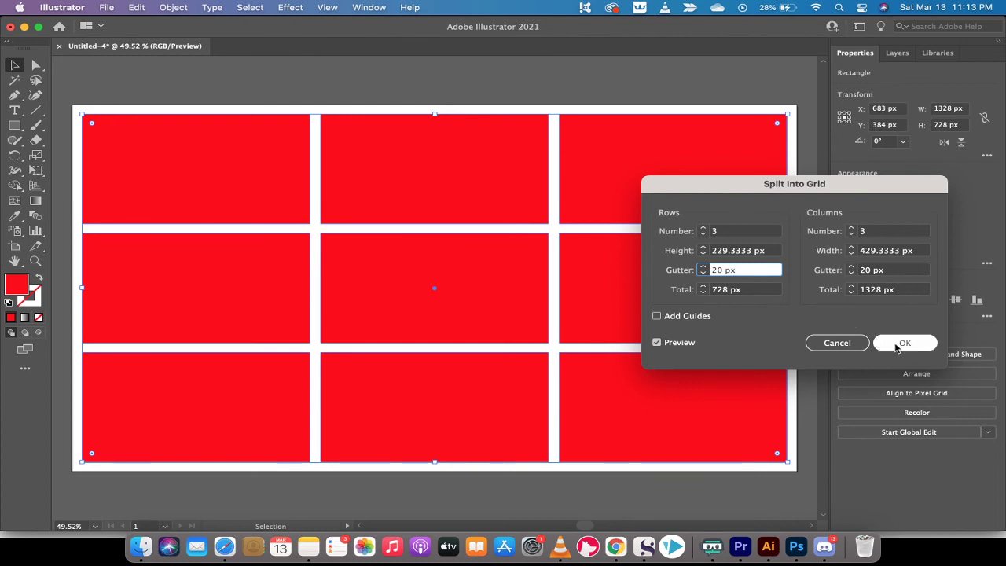
- Apply the 3×3 split and convert the nine rectangles into guides with View > Guides > Make Guides
{"action": "left_click", "coordinate": [896, 347]}
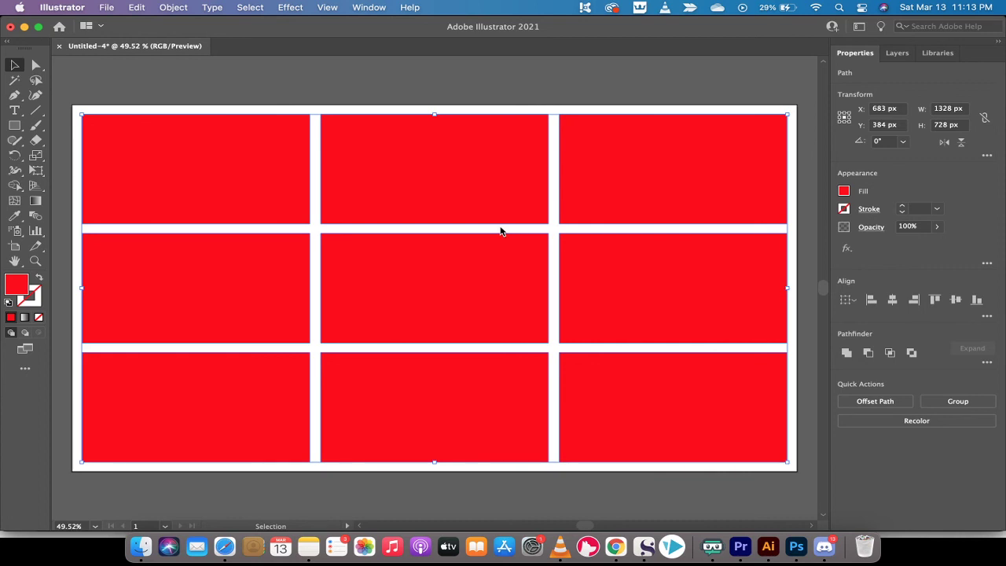
{"action": "left_click", "coordinate": [329, 7]}
{"action": "scroll", "coordinate": [354, 157], "scroll_direction": "down", "scroll_amount": 3}
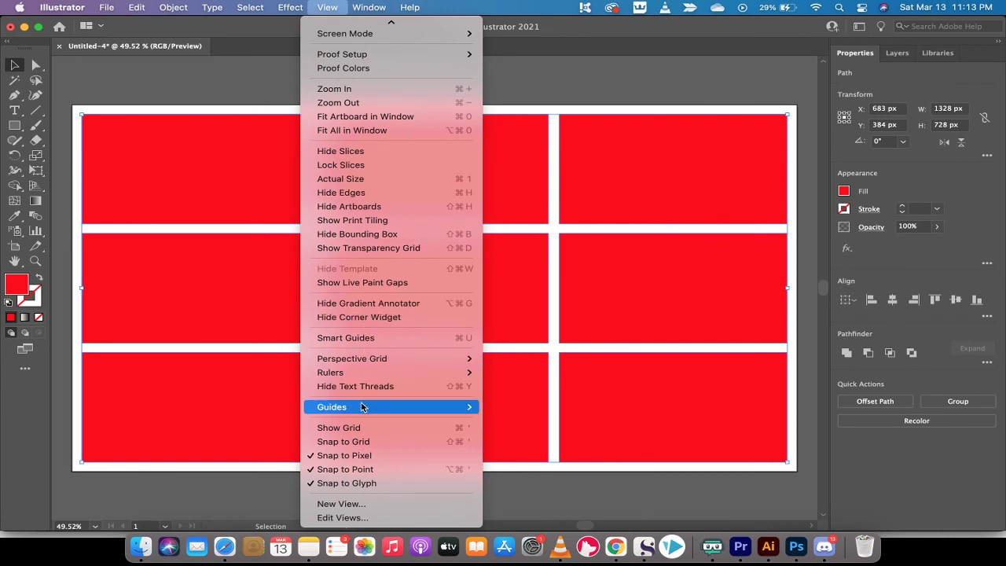
{"action": "mouse_move", "coordinate": [362, 407]}
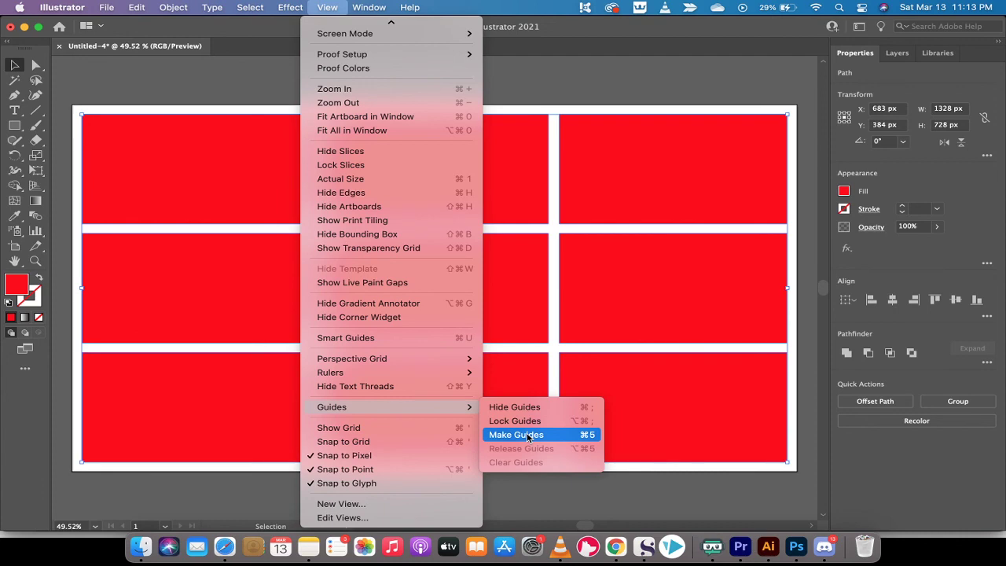
{"action": "left_click", "coordinate": [528, 436]}
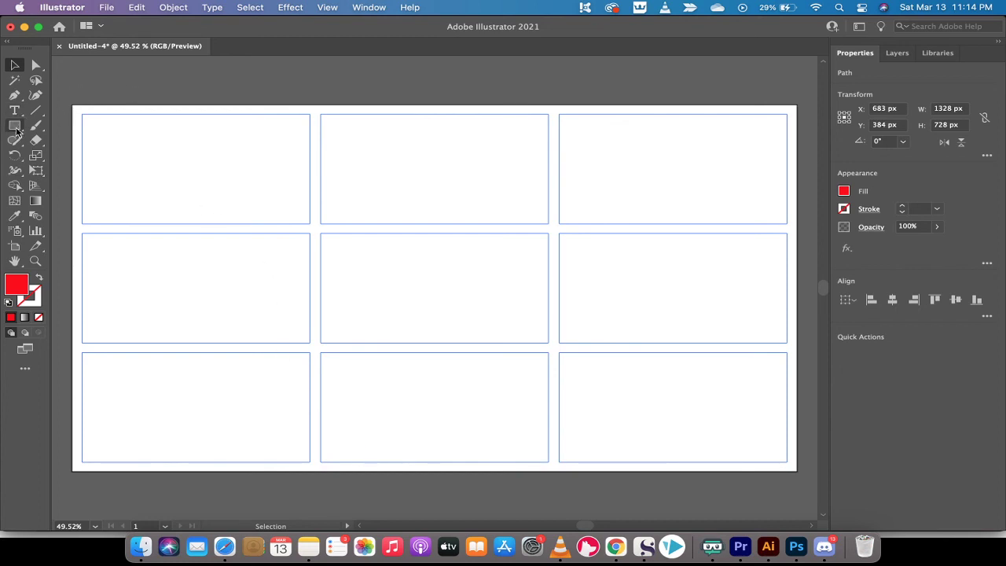
- Draw three rectangles in the top-left, top-middle and centre grid cells
{"action": "left_click", "coordinate": [15, 129]}
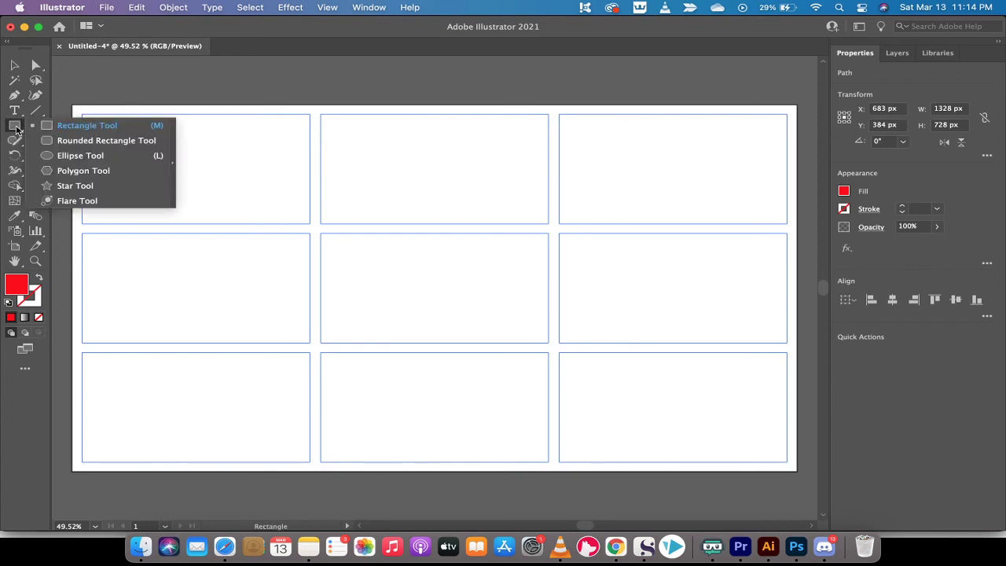
{"action": "left_click", "coordinate": [77, 131]}
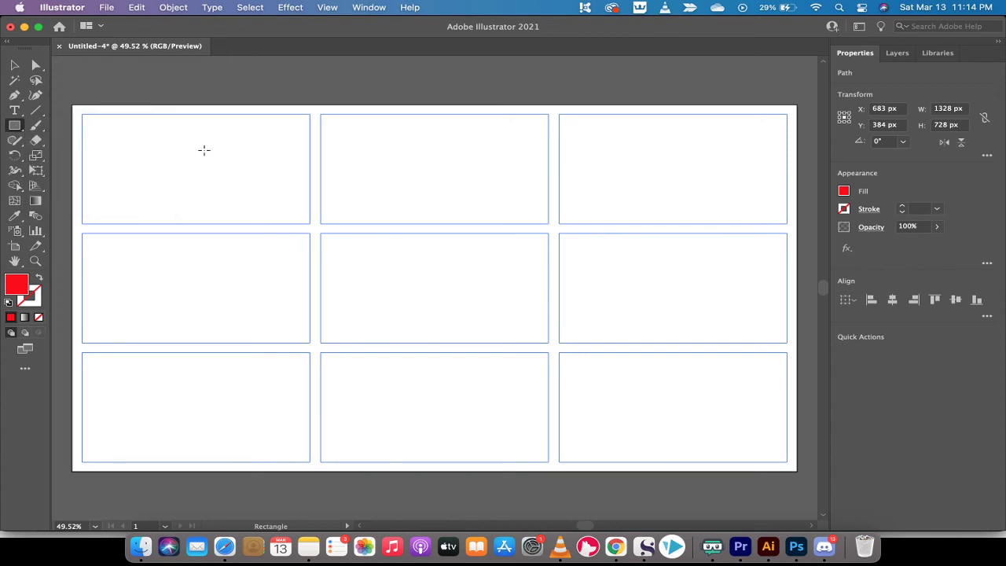
{"action": "mouse_move", "coordinate": [204, 150]}
{"action": "left_mouse_down"}
{"action": "mouse_move", "coordinate": [241, 191]}
{"action": "mouse_move", "coordinate": [312, 188]}
{"action": "left_mouse_up"}
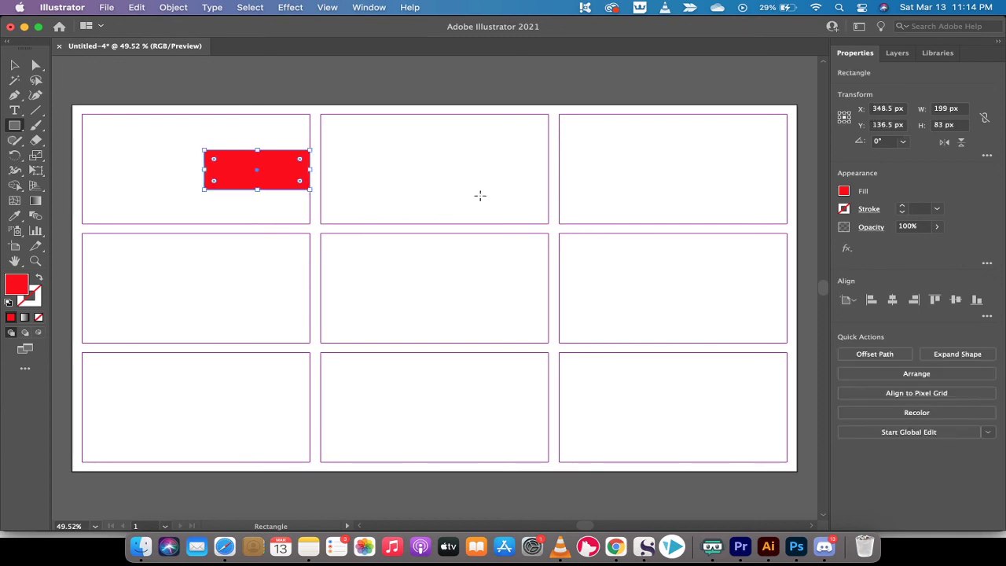
{"action": "left_click_drag", "start_coordinate": [473, 190], "coordinate": [550, 223]}
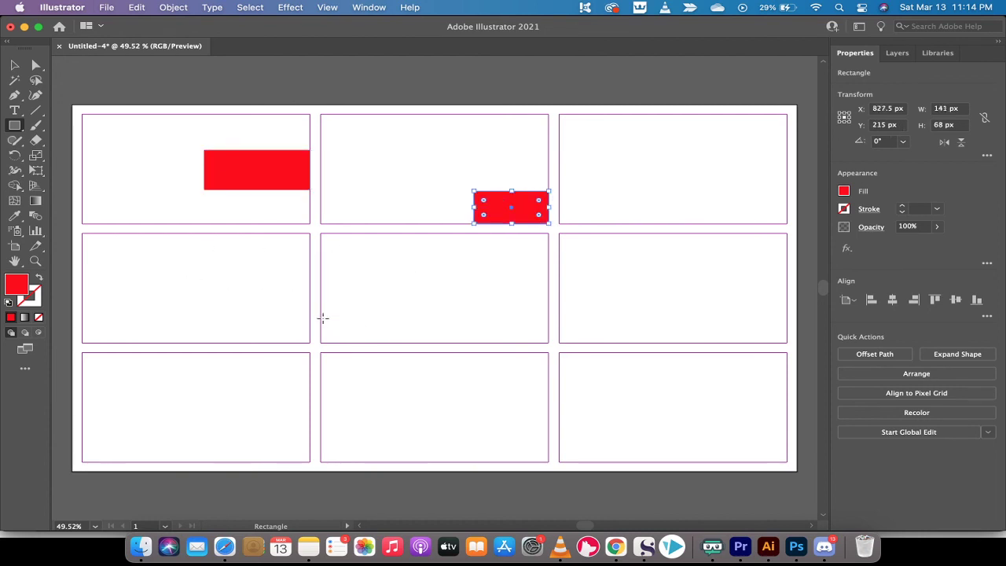
{"action": "left_click_drag", "start_coordinate": [320, 309], "coordinate": [361, 343]}
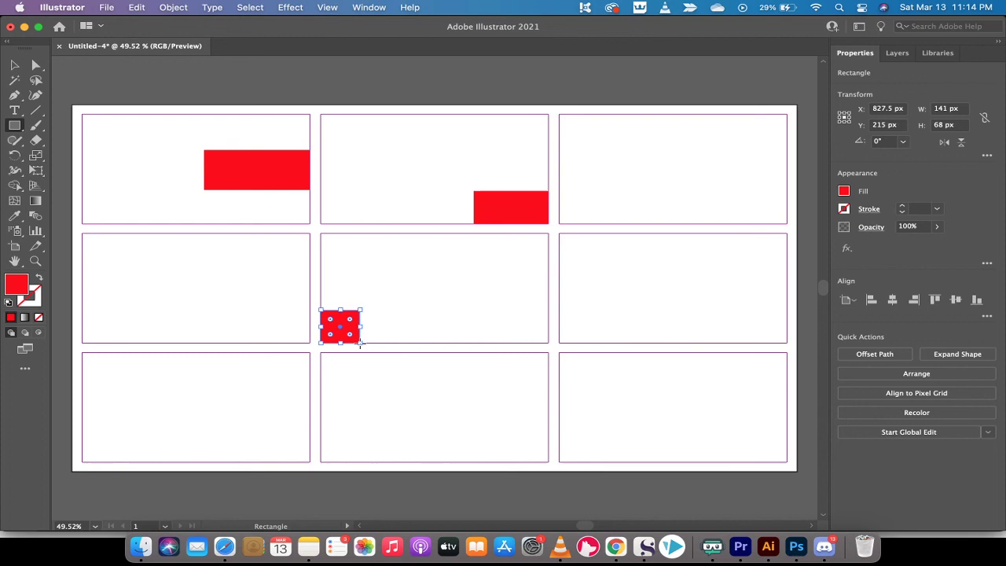